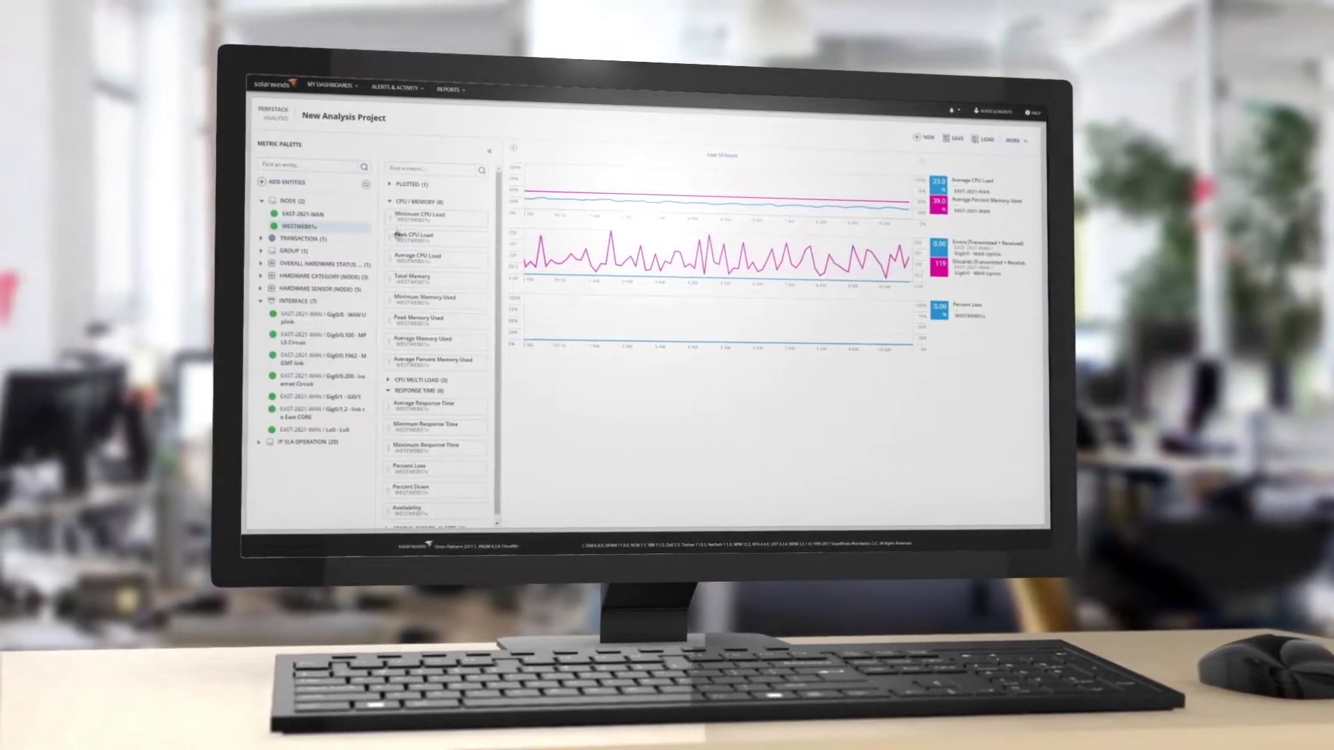
- Add Average CPU Load to the third chart beside Percent Loss
left_click_drag(410, 263, 604, 394)
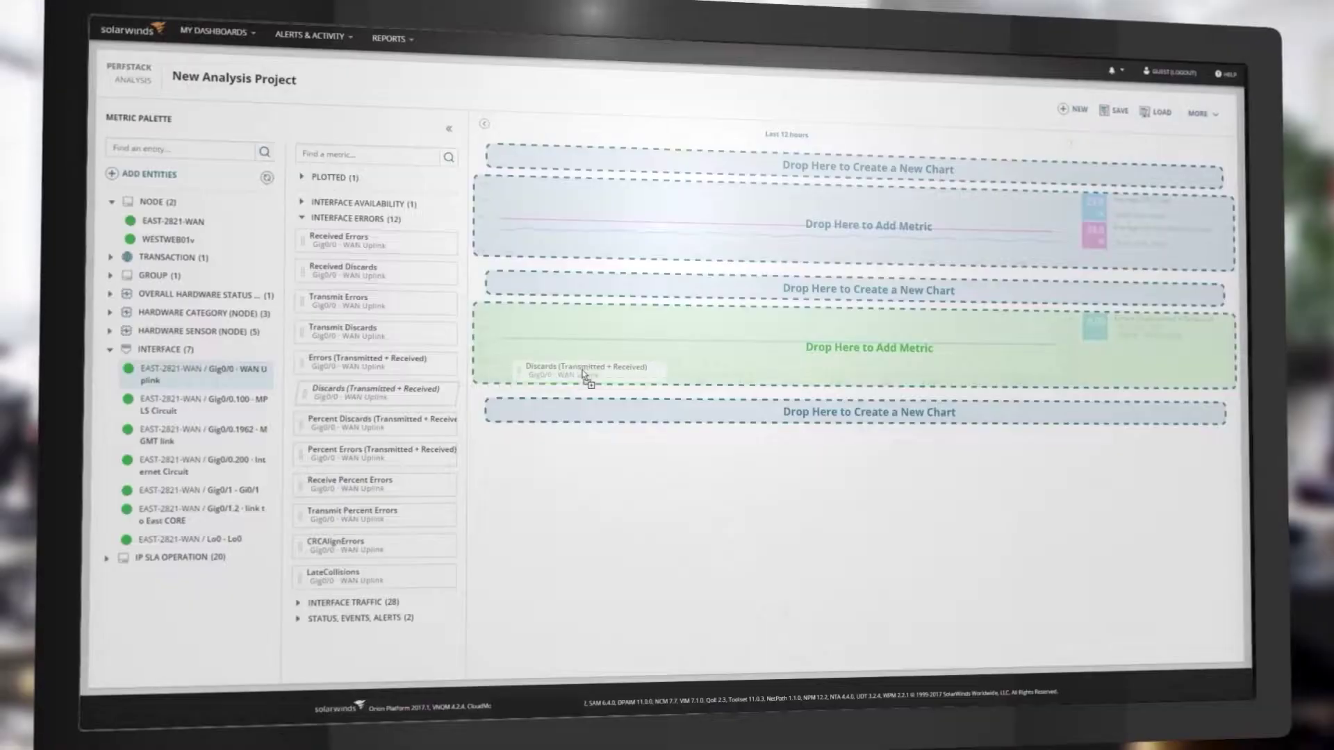
- Plot Discards (Transmitted + Received) on the WAN uplink errors chart and open the project link's copy options
left_click_drag(607, 367, 605, 365)
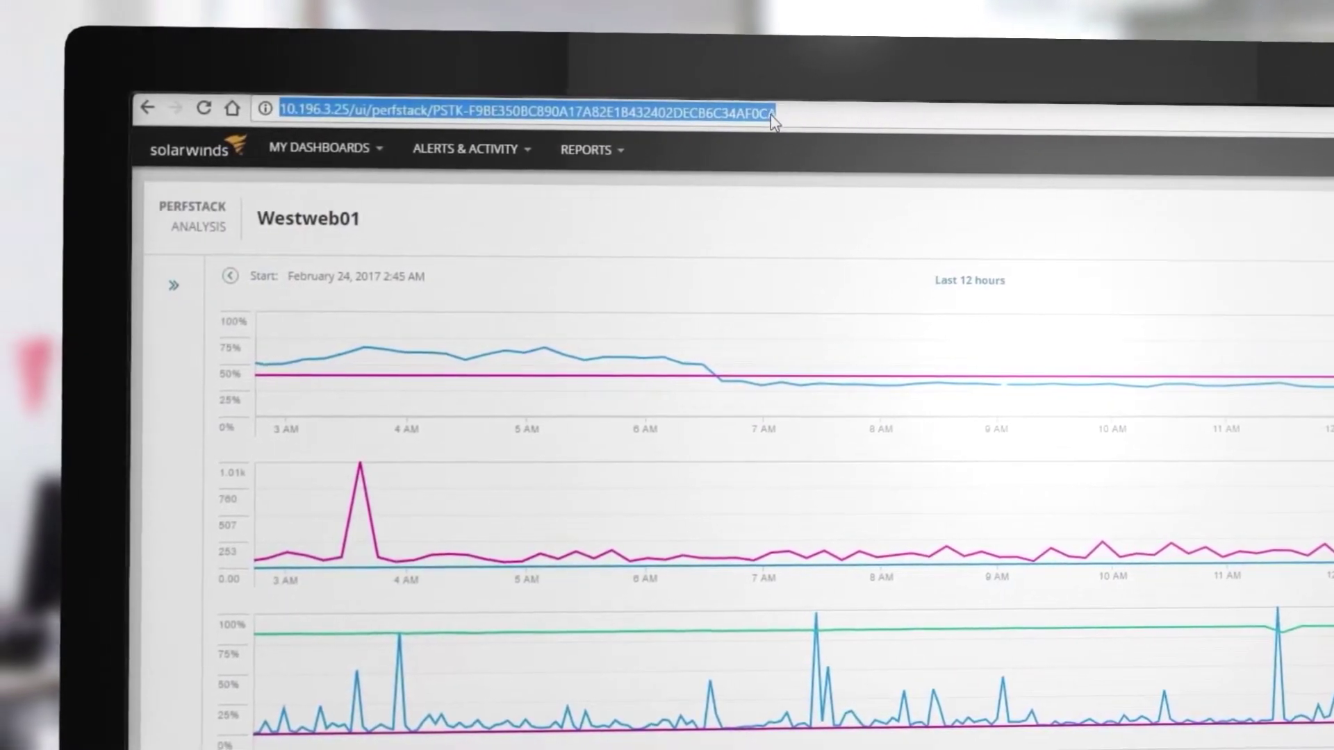
right_click(760, 114)
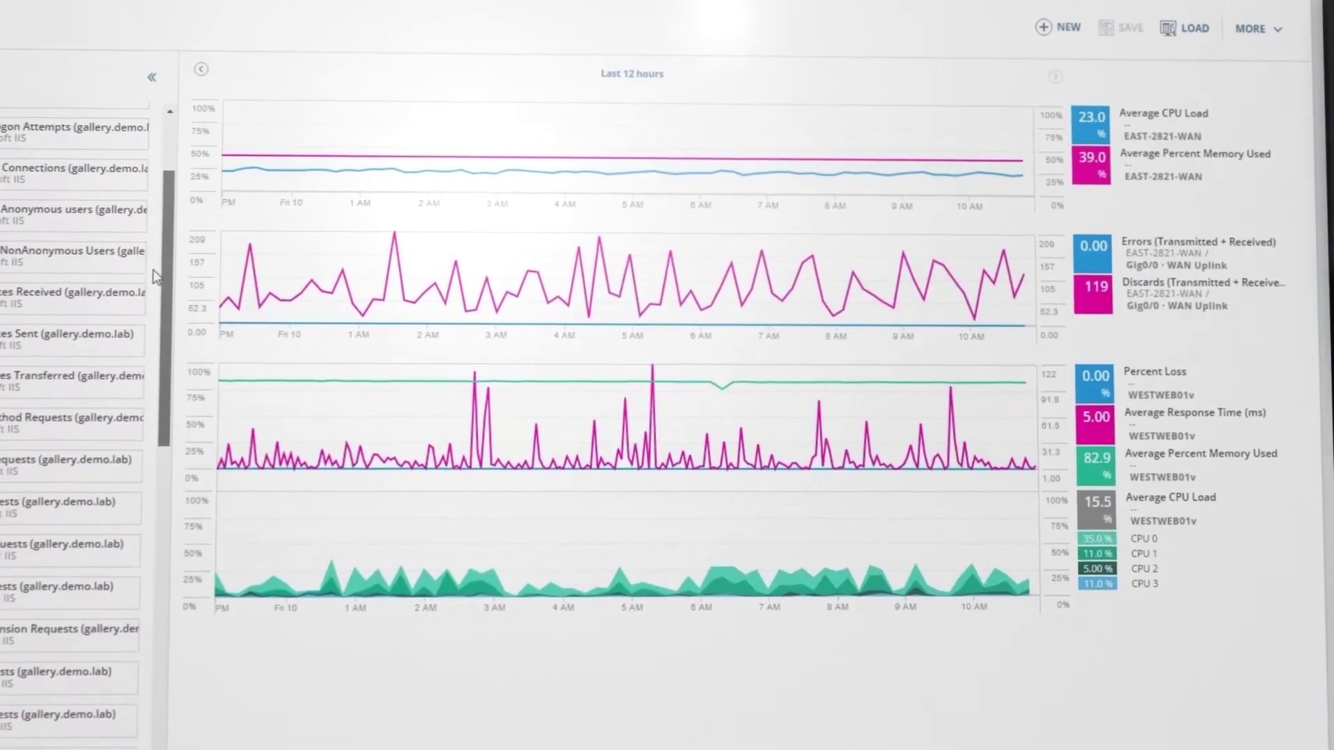
- Chart Total Method Requests for the Westweb01 IIS application in a new fifth chart
mouse_move(206, 310)
left_mouse_down()
mouse_move(218, 300)
mouse_move(547, 644)
left_mouse_up()
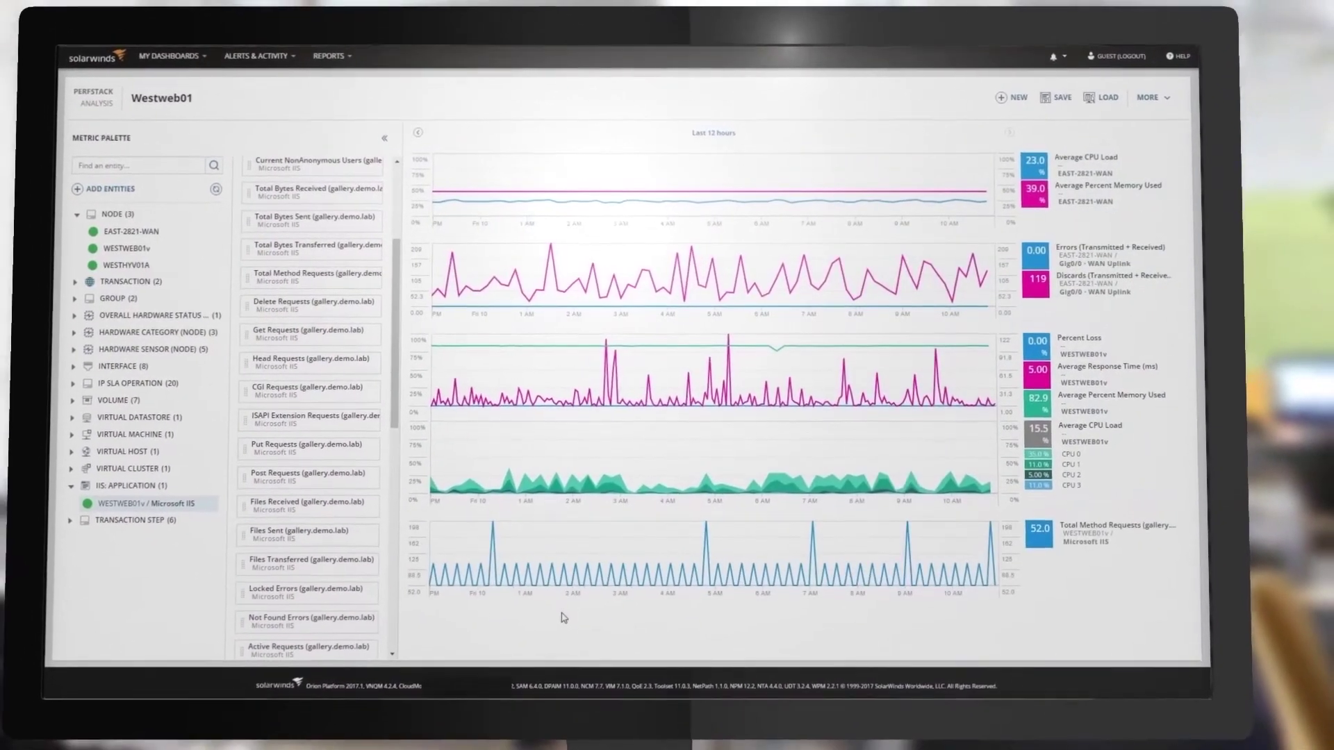